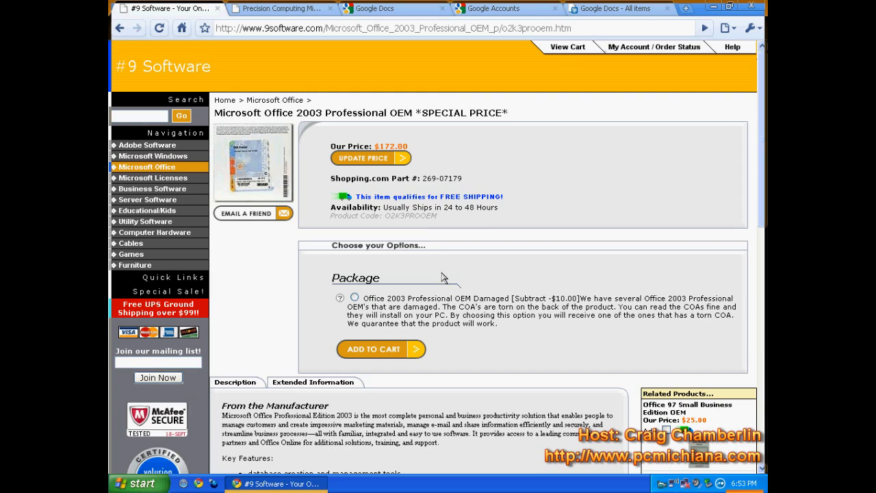
# - Examine the Microsoft Office 2003 Professional product page for its price and the list of included programs
pyautogui.moveTo(379, 147); pyautogui.dragTo(404, 146)
pyautogui.click(408, 319)
pyautogui.scroll(-8, 406, 315)
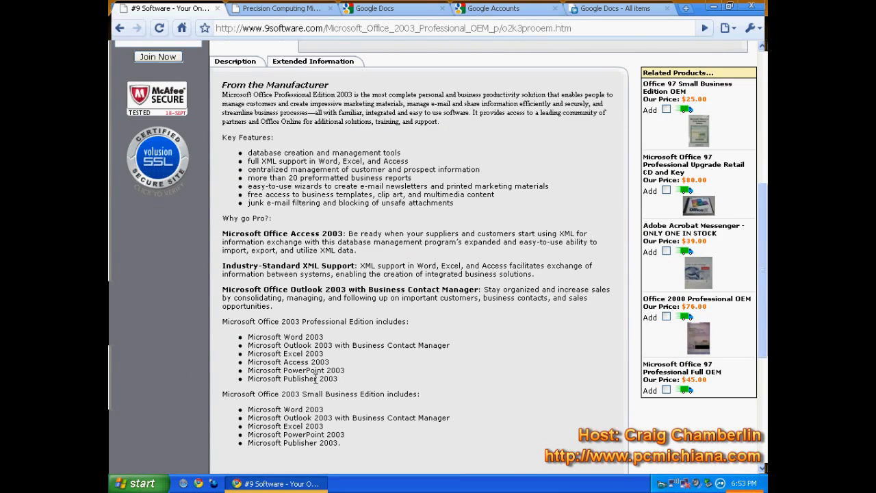
pyautogui.moveTo(361, 382); pyautogui.dragTo(277, 338)
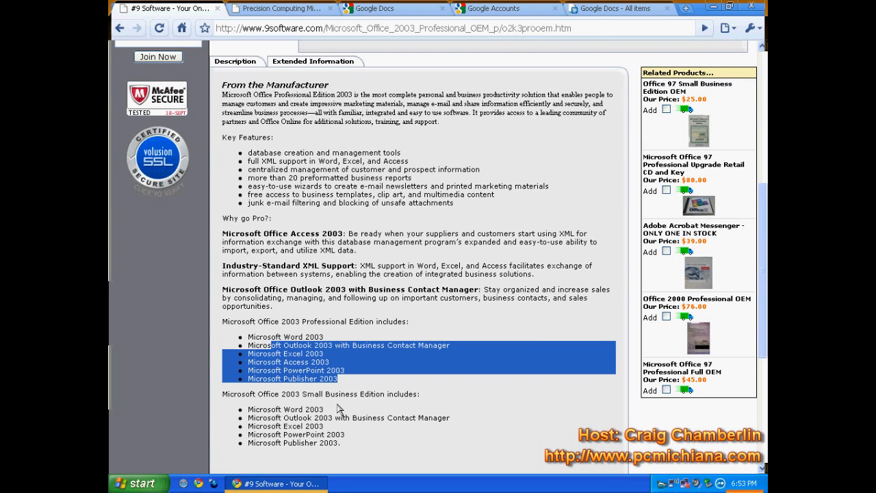
pyautogui.scroll(8, 332, 349)
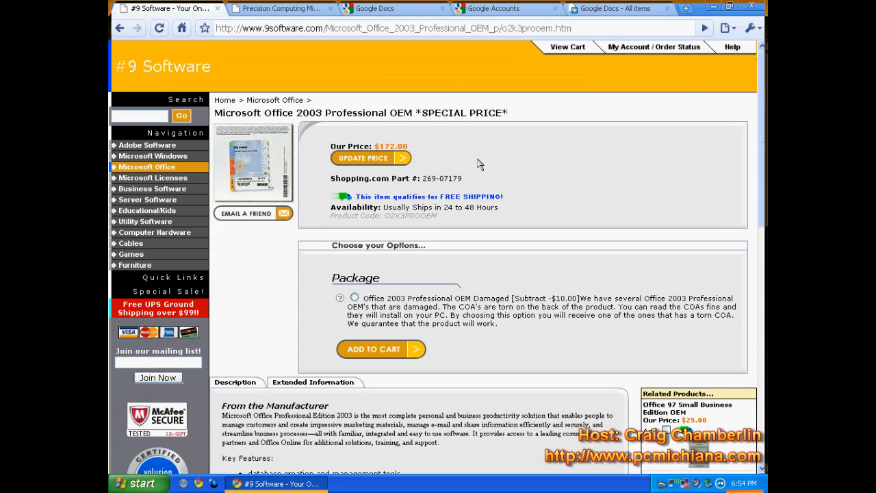
# - Browse the pcmichiana.com home page down to the Free Software Tools links
pyautogui.hotkey('ctrl', 'Tab')
pyautogui.scroll(-5, 383, 253)
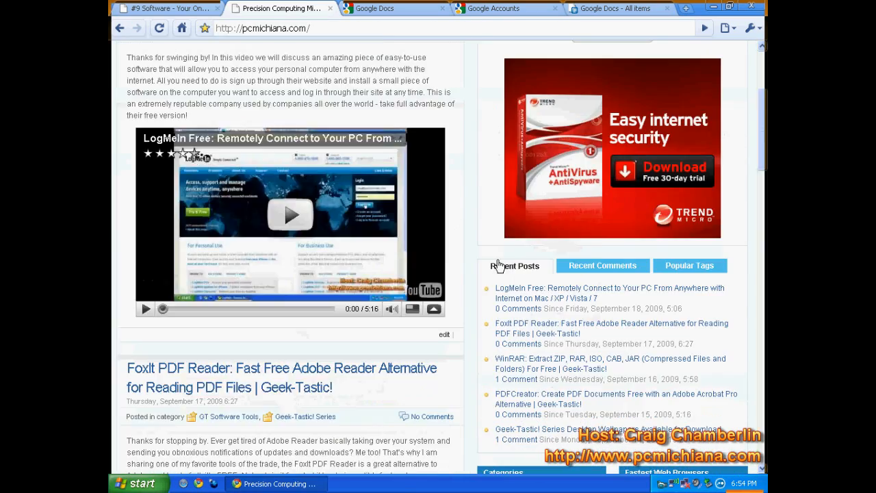
pyautogui.scroll(-3, 520, 274)
pyautogui.scroll(-5, 534, 280)
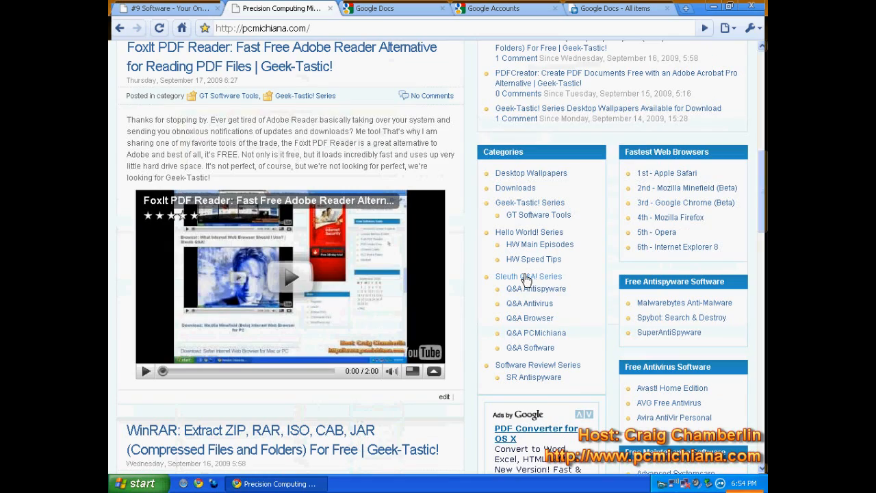
pyautogui.scroll(-5, 527, 280)
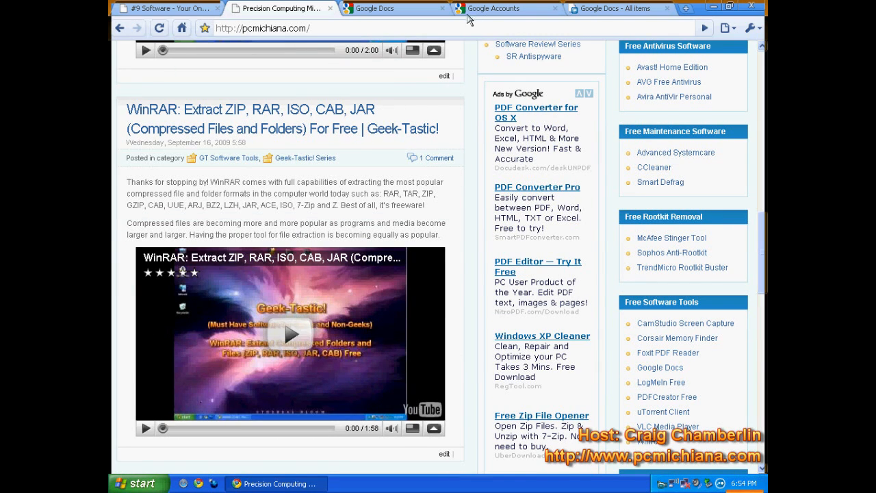
# - Review the Google Docs start page and the required fields of the Google account sign-up form
pyautogui.click(383, 9)
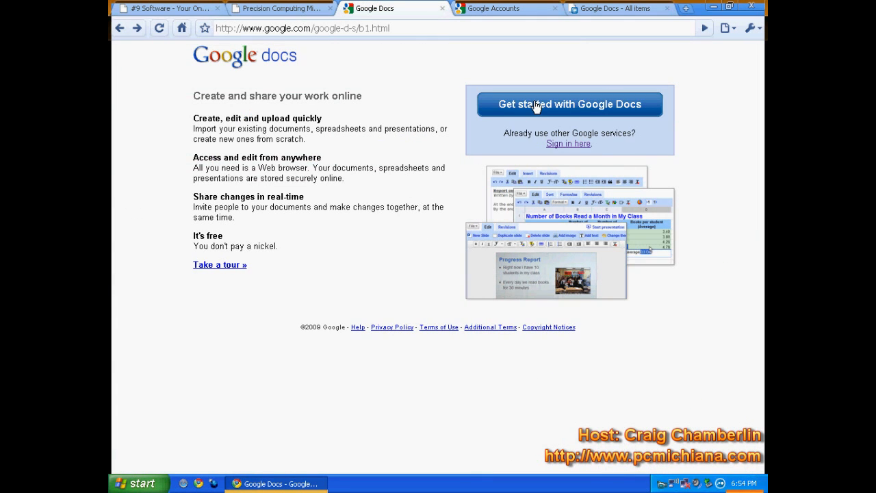
pyautogui.click(494, 8)
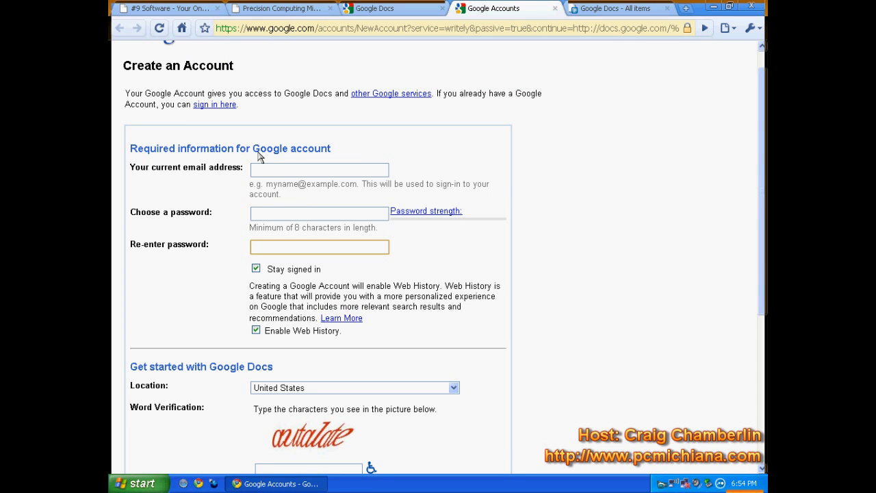
pyautogui.click(294, 238)
# - Create a new blank document from the Google Docs item list
pyautogui.click(605, 8)
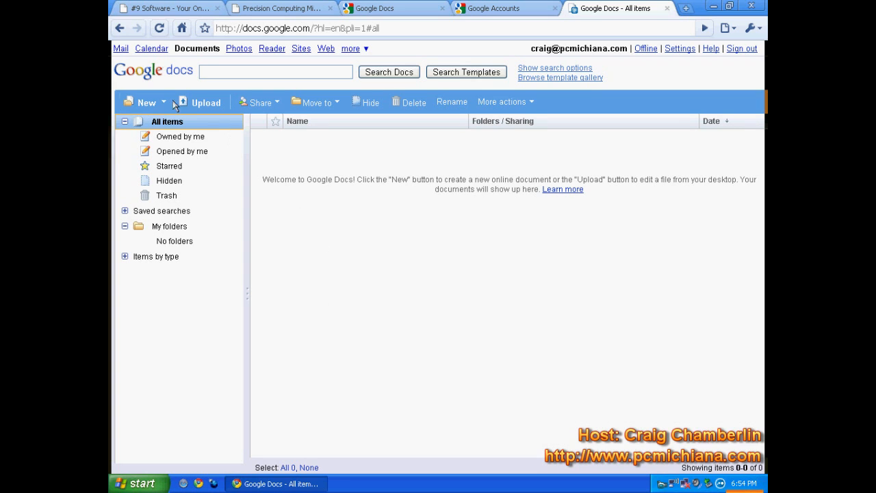
pyautogui.click(145, 103)
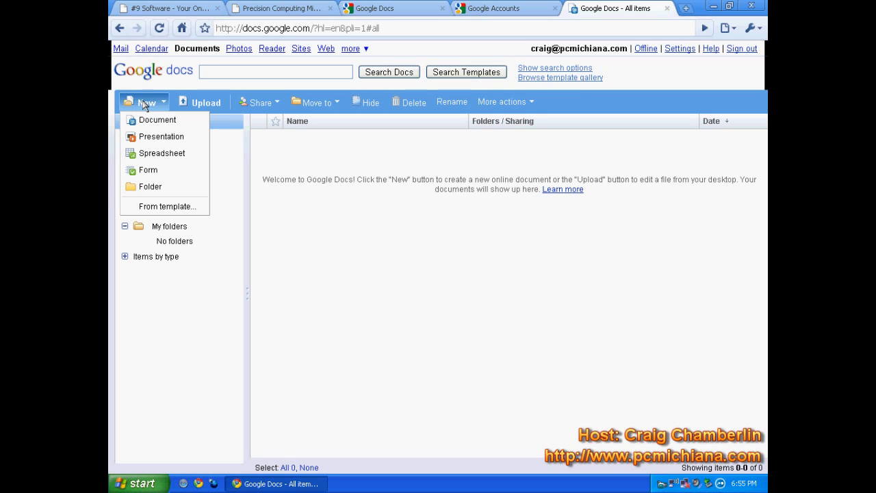
pyautogui.click(152, 121)
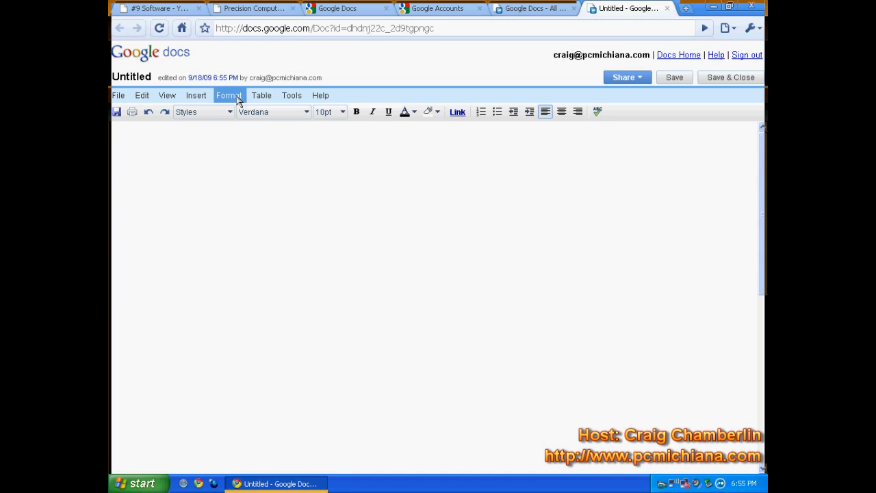
# - Enter the text "This is a test page." in the document body
pyautogui.click(195, 97)
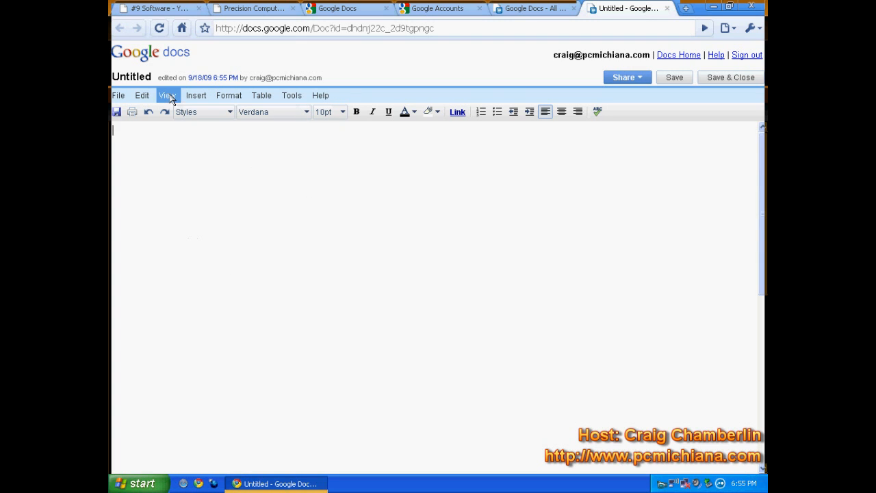
pyautogui.moveTo(120, 99)
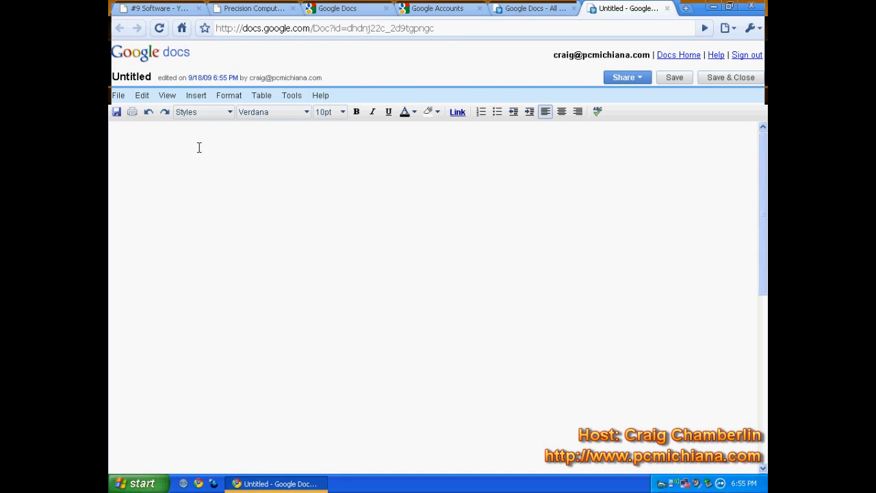
pyautogui.press('BackSpace')
pyautogui.press('BackSpace')
pyautogui.press('BackSpace')
pyautogui.write('is a t')
pyautogui.click(135, 130)
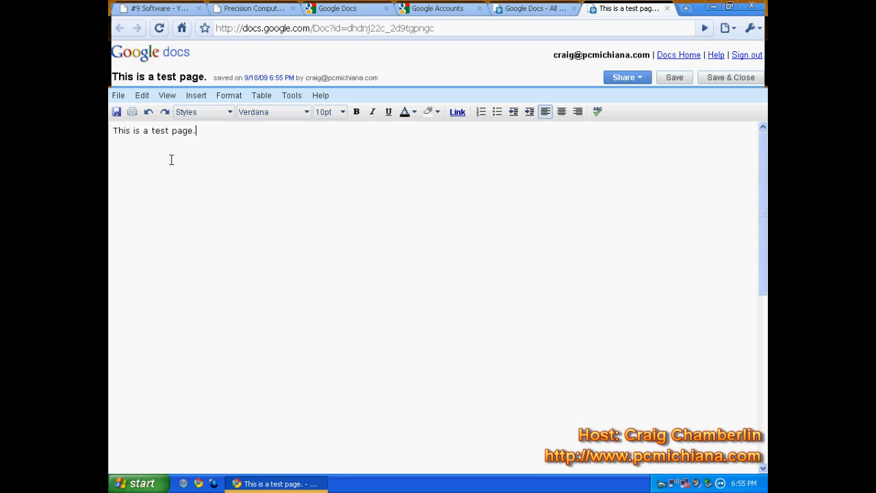
# - Download the document as a PDF to the Desktop with the file name This_is_a_test_page_.pdf
pyautogui.click(118, 96)
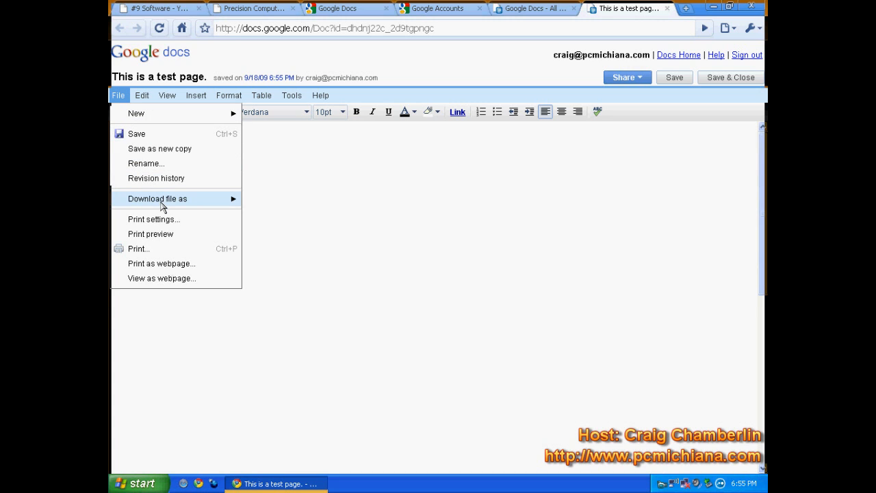
pyautogui.moveTo(162, 204)
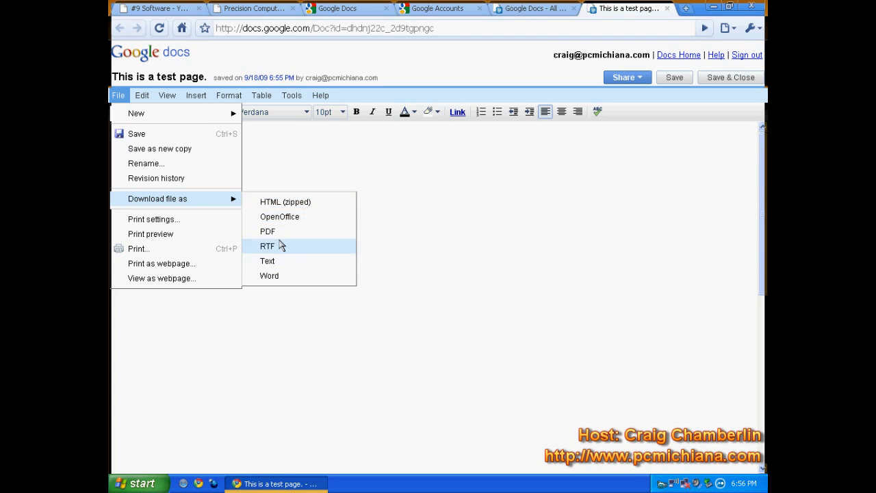
pyautogui.click(305, 231)
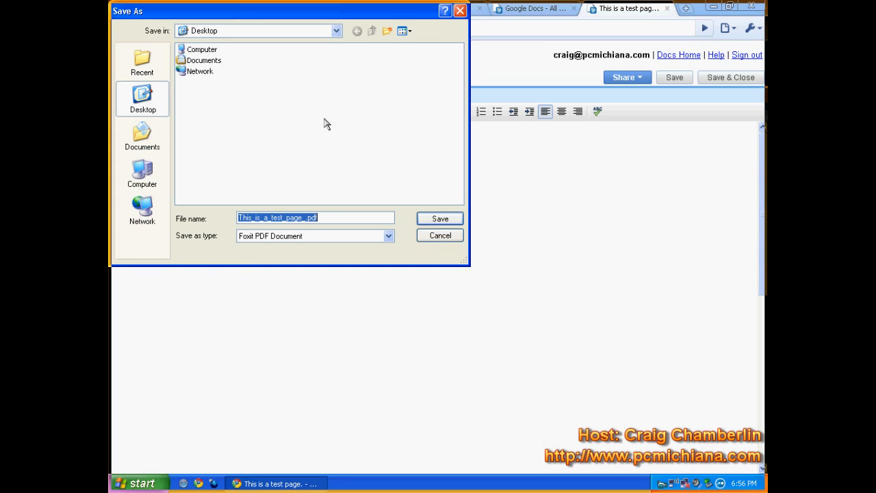
pyautogui.click(440, 222)
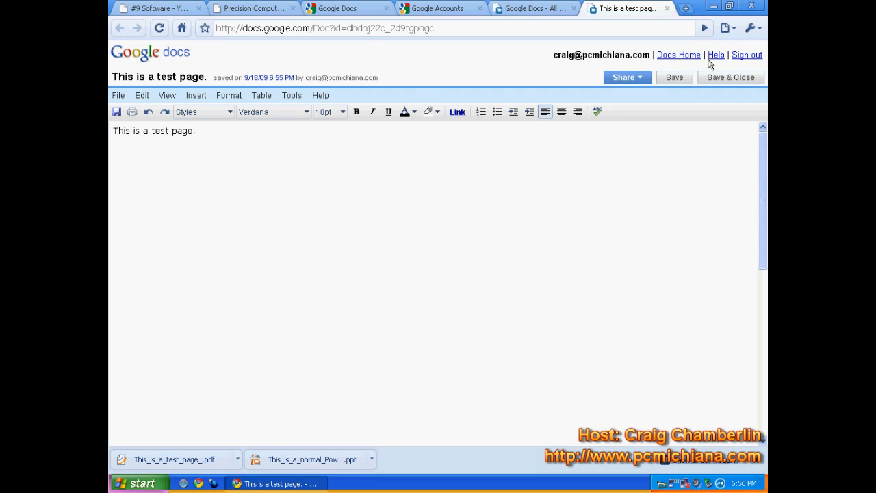
# - Return to the documents list and create a new presentation
pyautogui.click(679, 56)
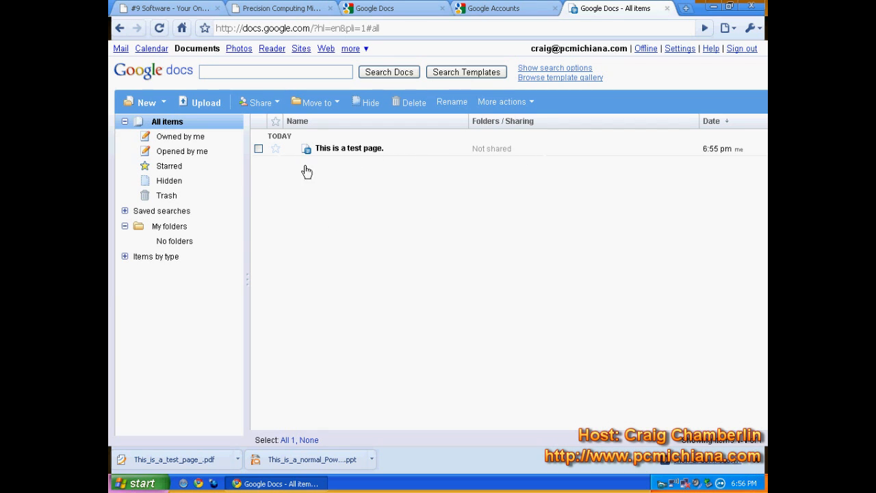
pyautogui.click(144, 102)
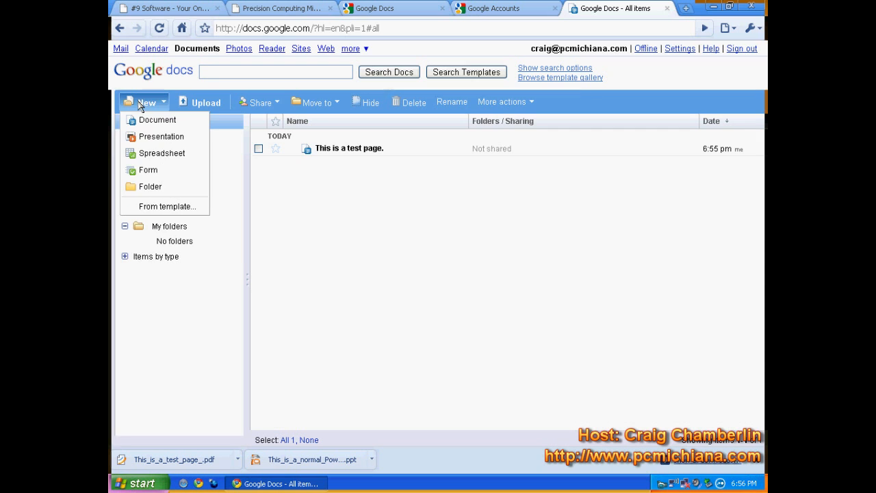
pyautogui.click(154, 138)
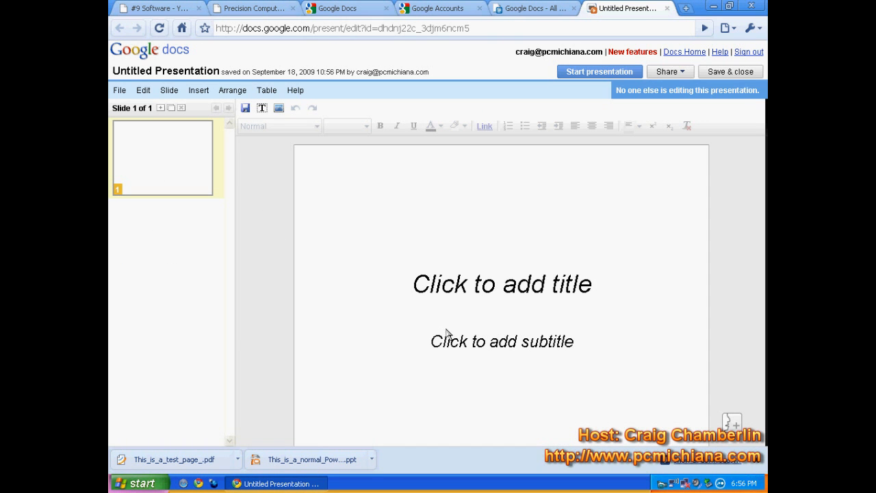
# - Enter "This is a test presentation" as the title on the first slide
pyautogui.click(473, 281)
pyautogui.write('This t')
pyautogui.press('BackSpace')
pyautogui.write('is')
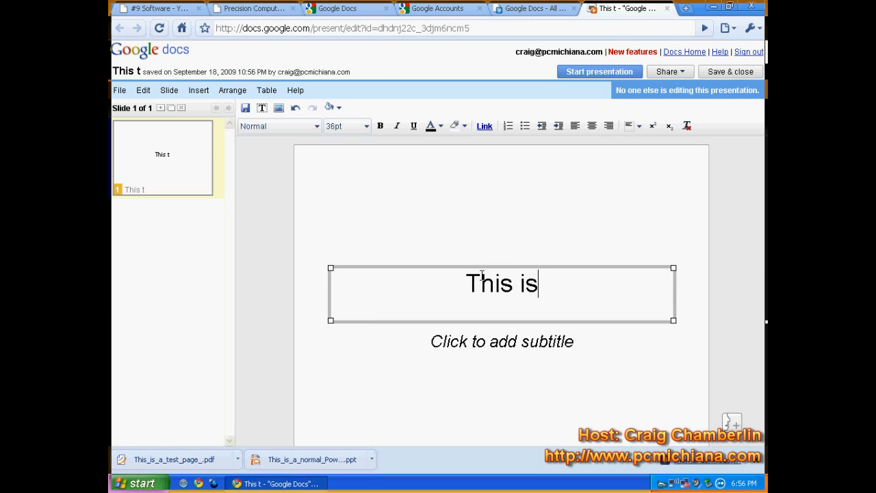
pyautogui.write(' a test presentation')
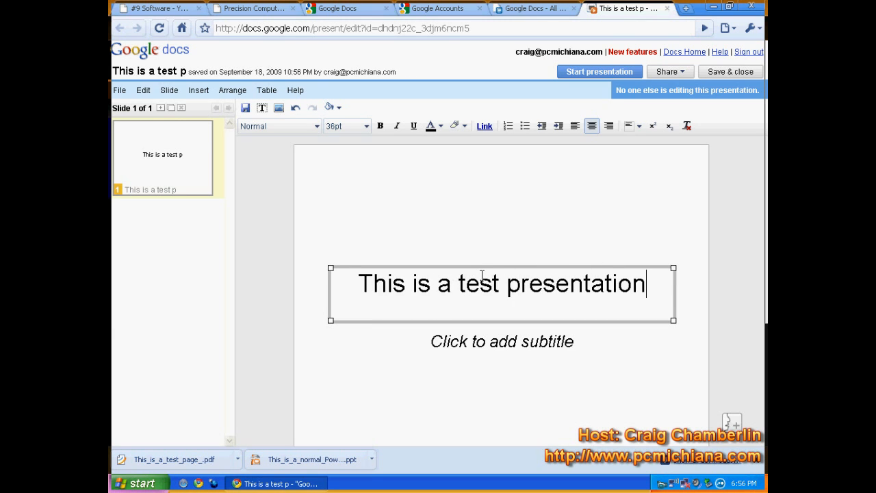
pyautogui.click(198, 92)
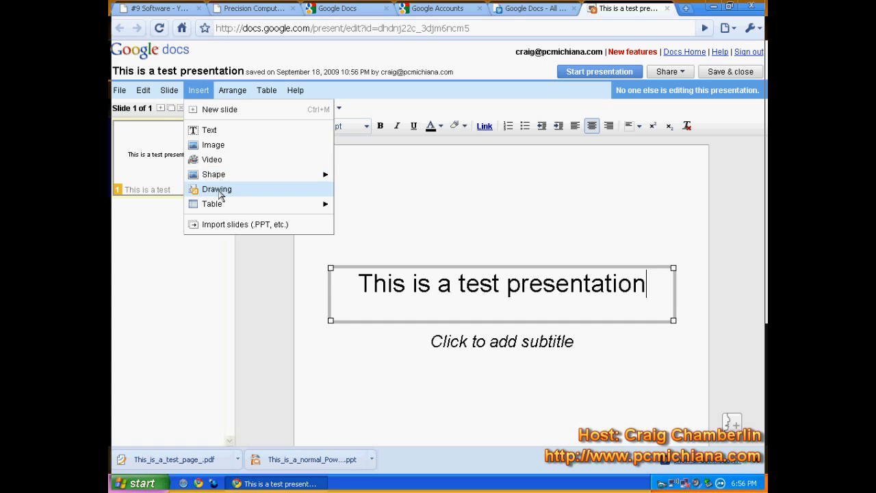
pyautogui.click(229, 93)
pyautogui.click(230, 93)
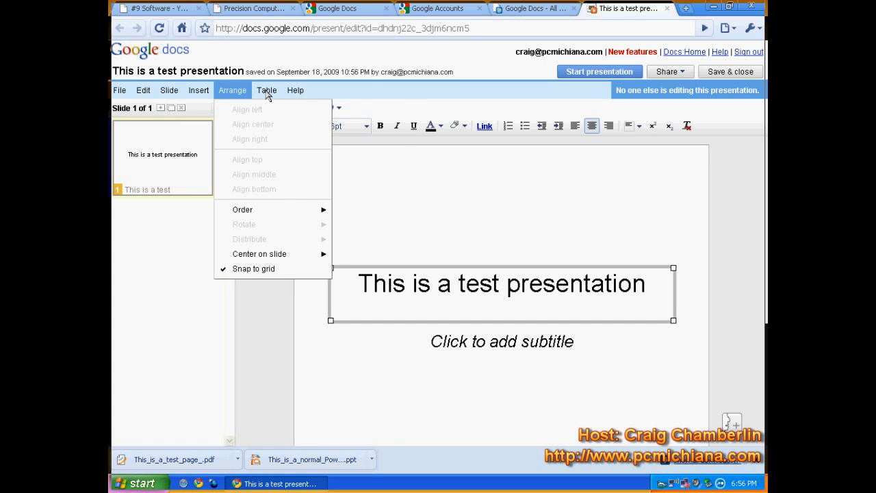
pyautogui.moveTo(273, 93)
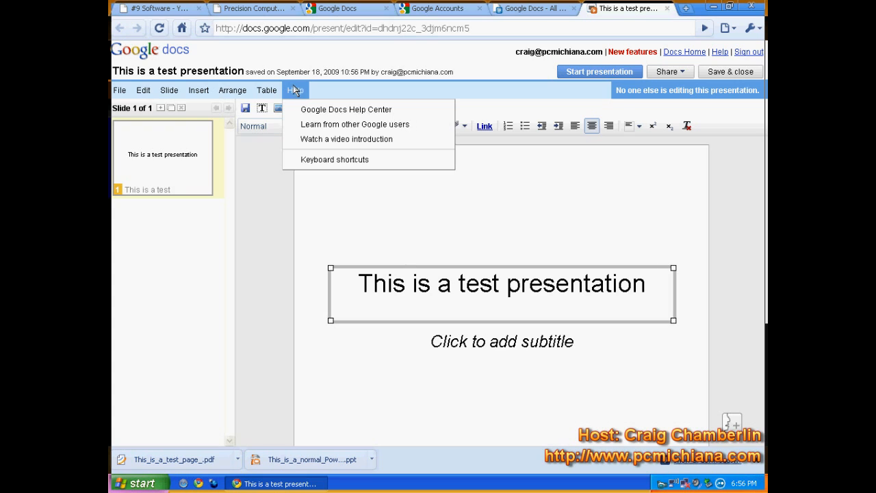
# - Save the presentation and return to the documents list
pyautogui.moveTo(144, 92)
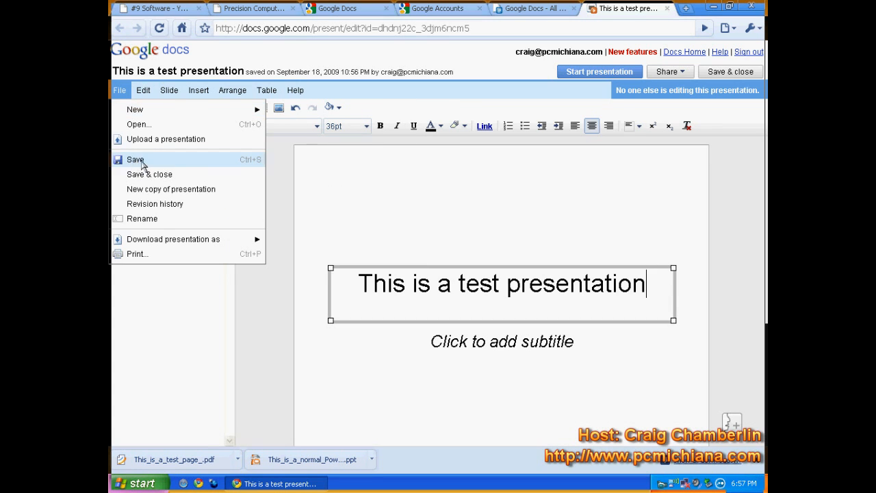
pyautogui.click(135, 160)
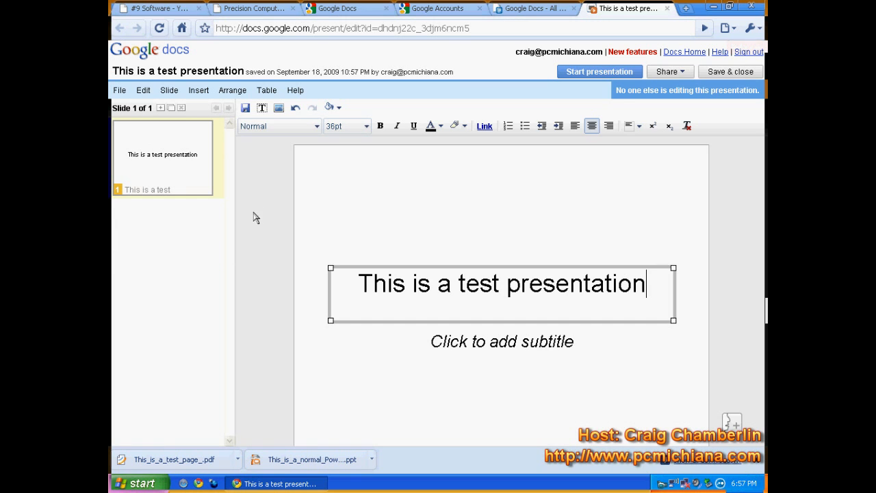
pyautogui.click(674, 52)
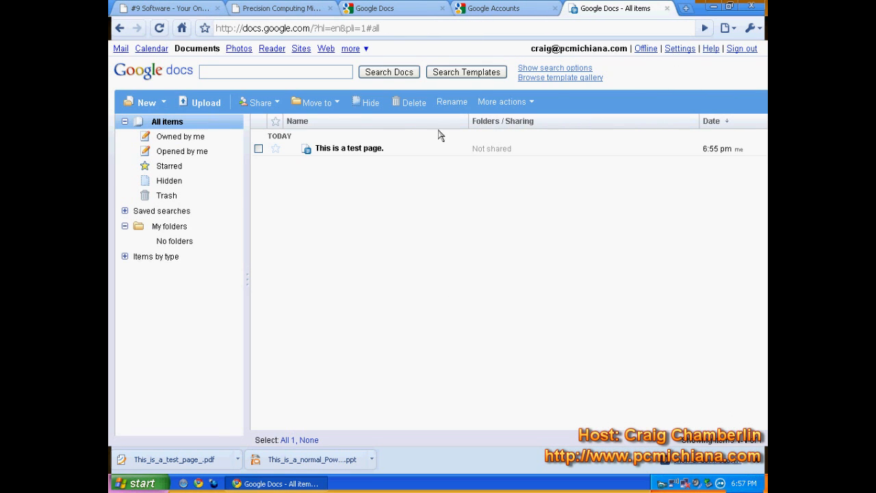
# - Create a new spreadsheet and enter the formula =A1 + B1 in cell A2
pyautogui.click(145, 102)
pyautogui.click(152, 155)
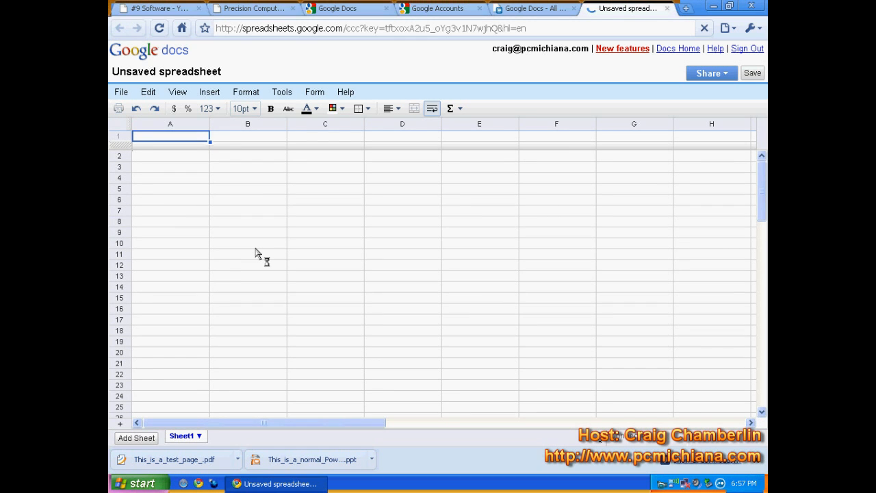
pyautogui.click(187, 160)
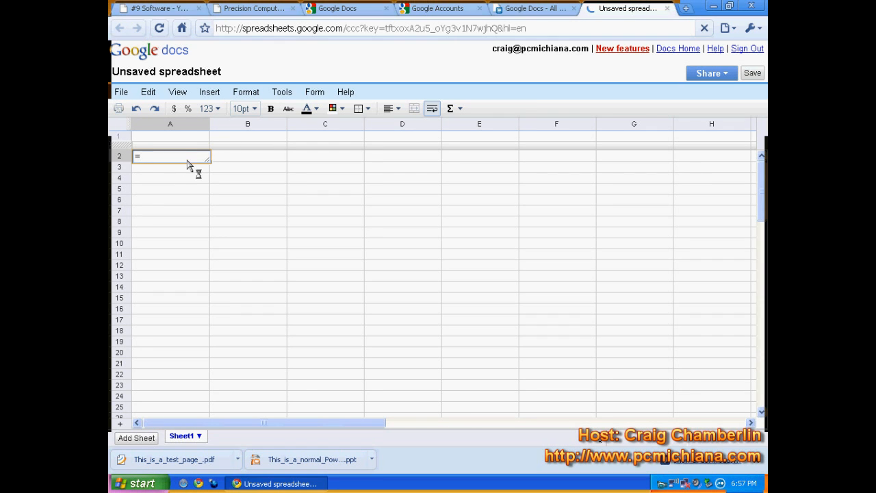
pyautogui.write('A1 + ')
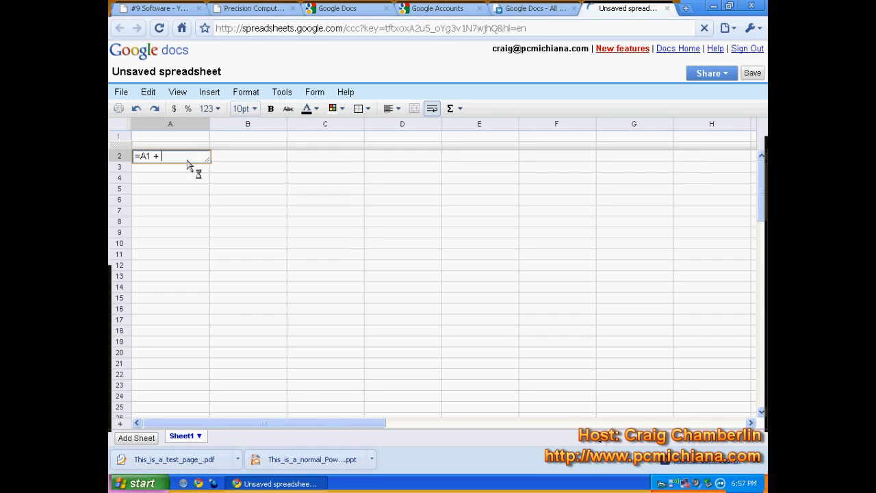
pyautogui.write('B1')
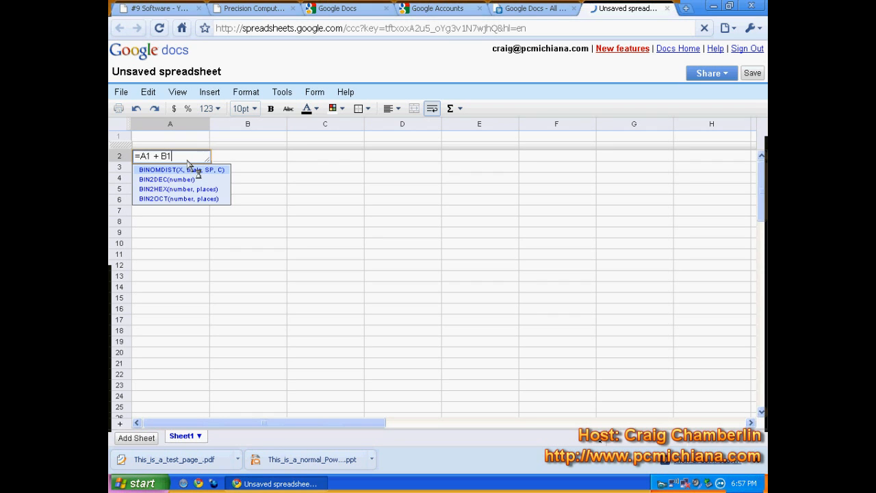
pyautogui.press('Return')
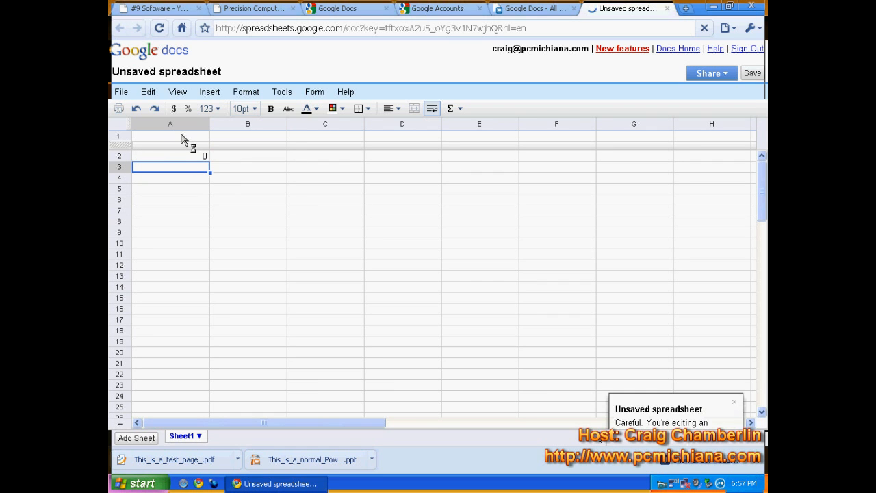
# - Enter 1 in cell A1 and 2 in cell B1 as the inputs for the sum formula
pyautogui.click(181, 139)
pyautogui.write('1')
pyautogui.press('Tab')
pyautogui.write('2')
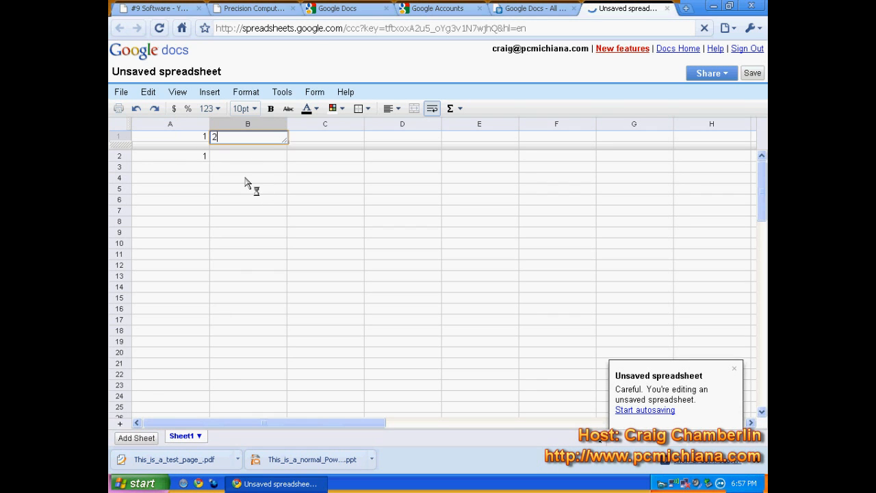
pyautogui.press('Return')
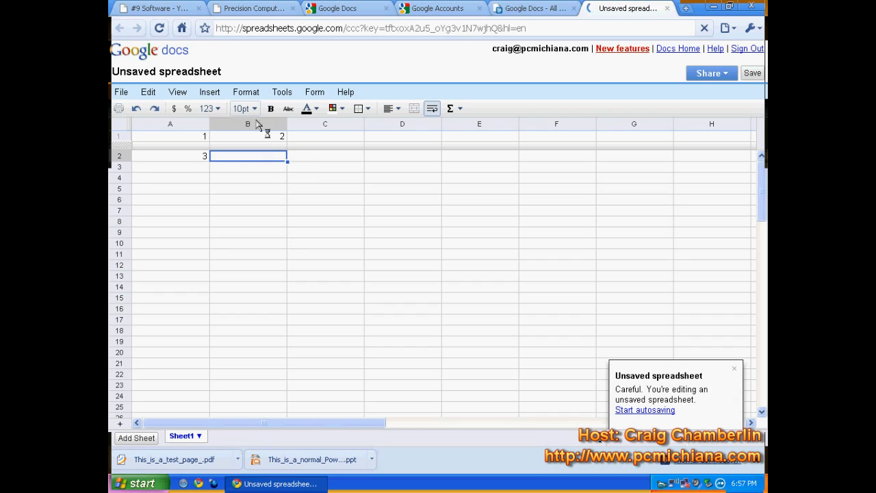
pyautogui.click(249, 95)
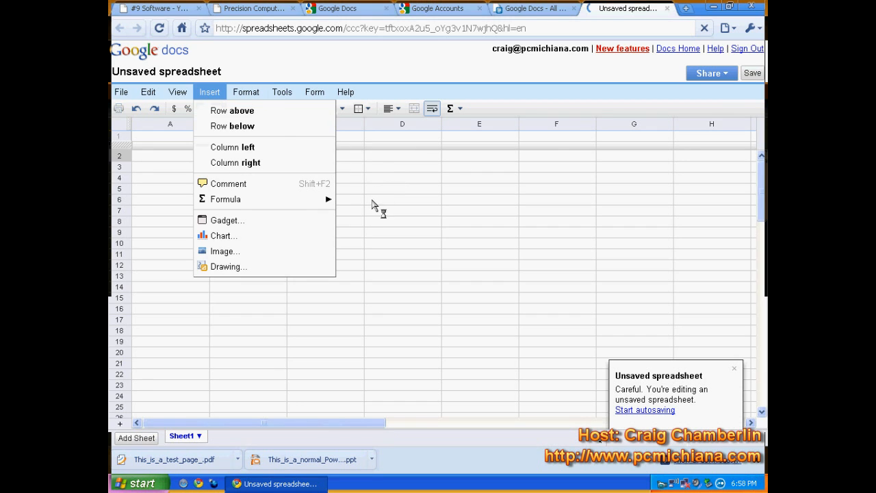
pyautogui.click(375, 200)
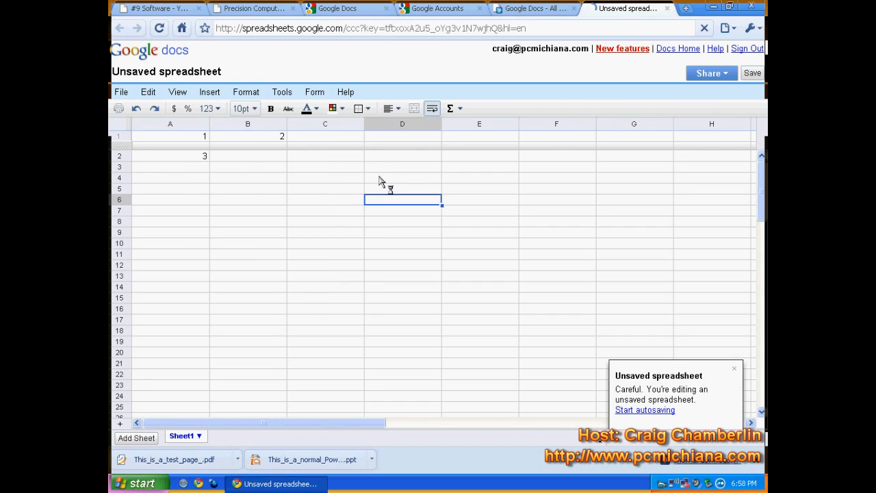
# - Open the documents list from the spreadsheet and minimize the browser to show the desktop
pyautogui.click(677, 48)
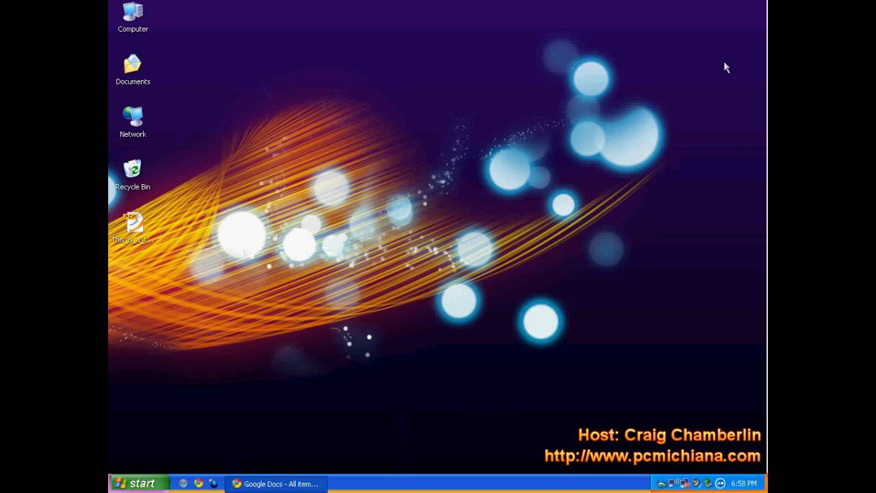
pyautogui.click(716, 7)
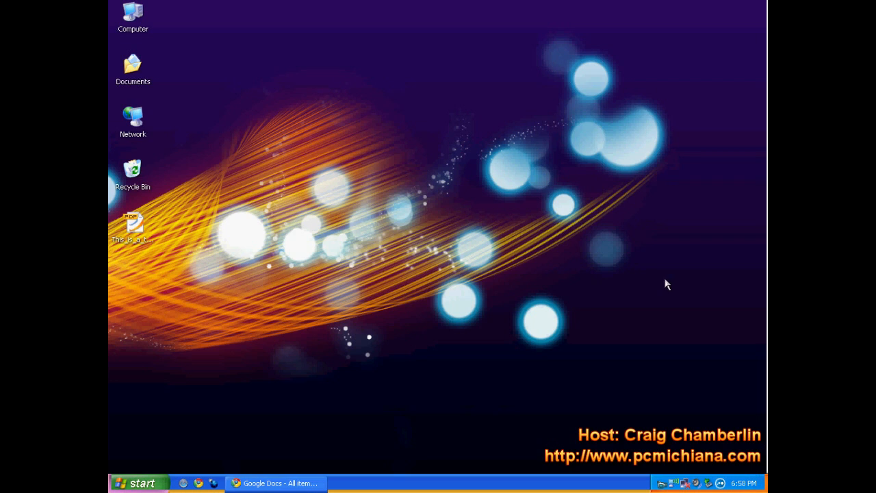
# - Move This_is_a_test_page_.pdf to the middle of the desktop and delete it
pyautogui.moveTo(132, 223); pyautogui.dragTo(385, 171)
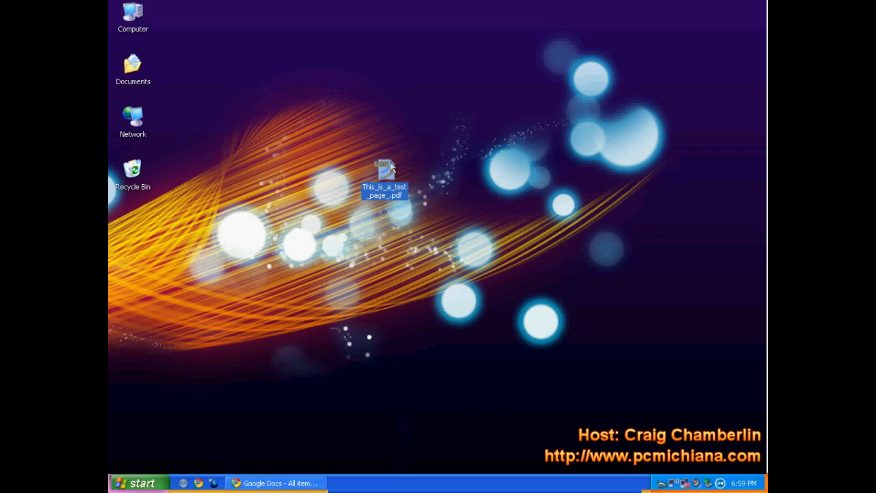
pyautogui.press('Delete')
pyautogui.press('Return')
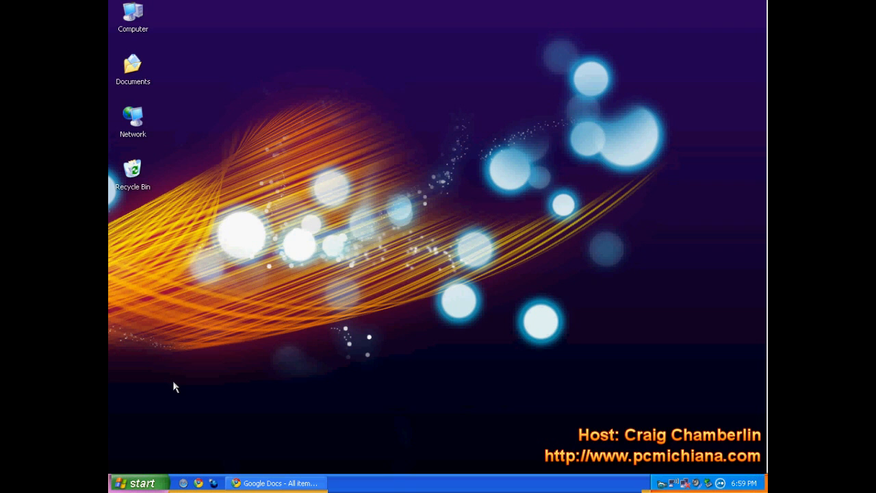
# - Bring up the documents list in the browser for a look and return to the desktop
pyautogui.click(319, 481)
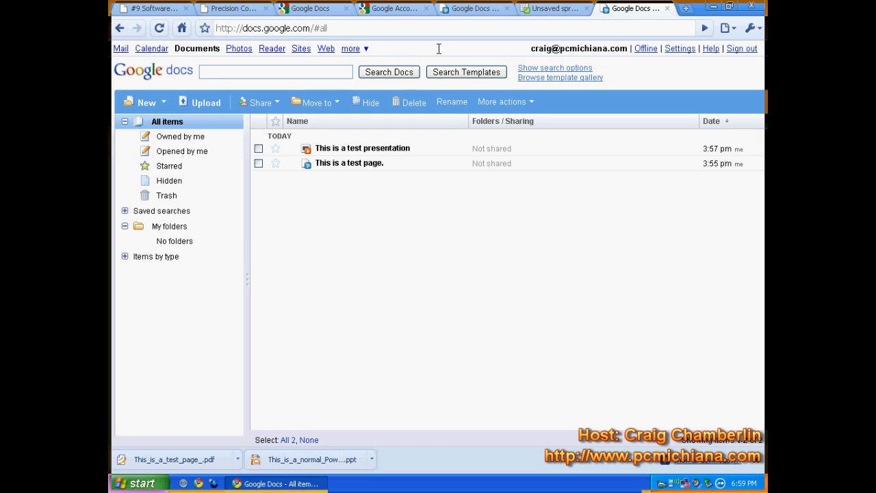
pyautogui.click(714, 7)
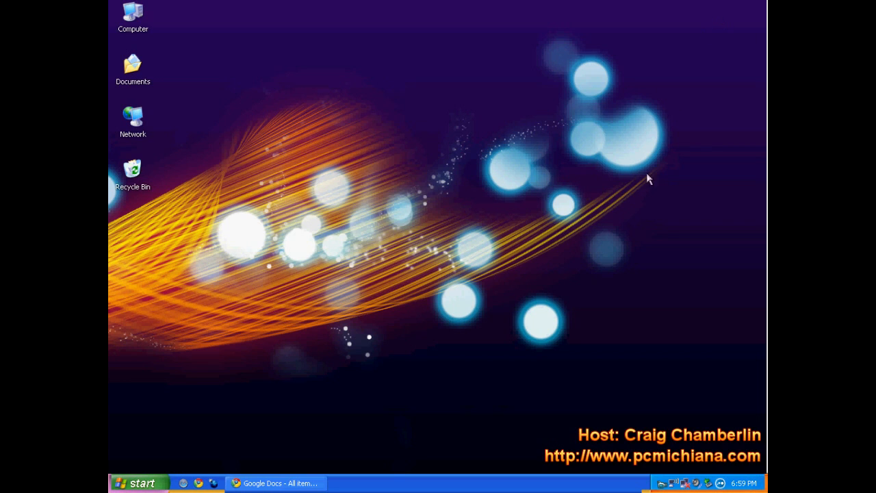